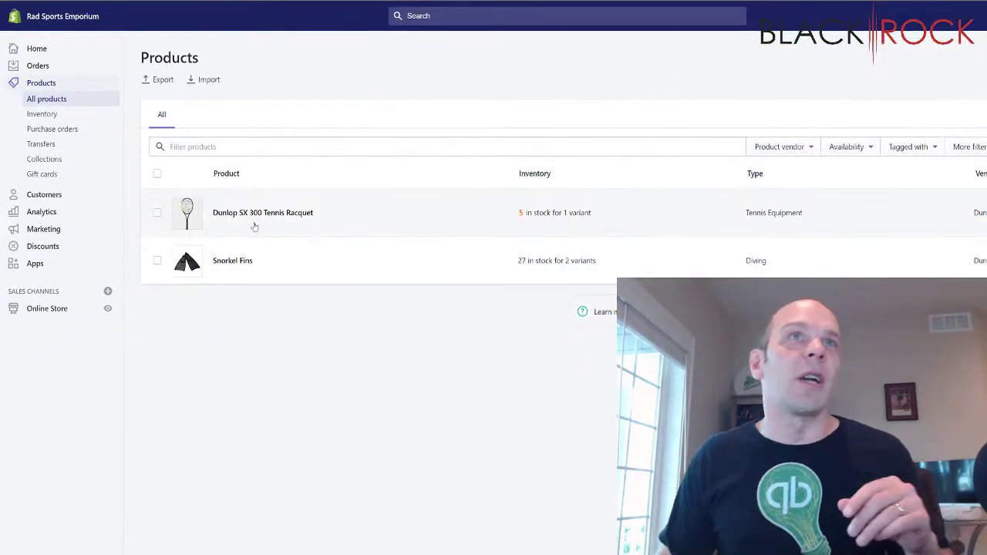
Step: Review the Snorkel Fins product and its variants in Shopify, then bring up the POS Item List
left_click(245, 263)
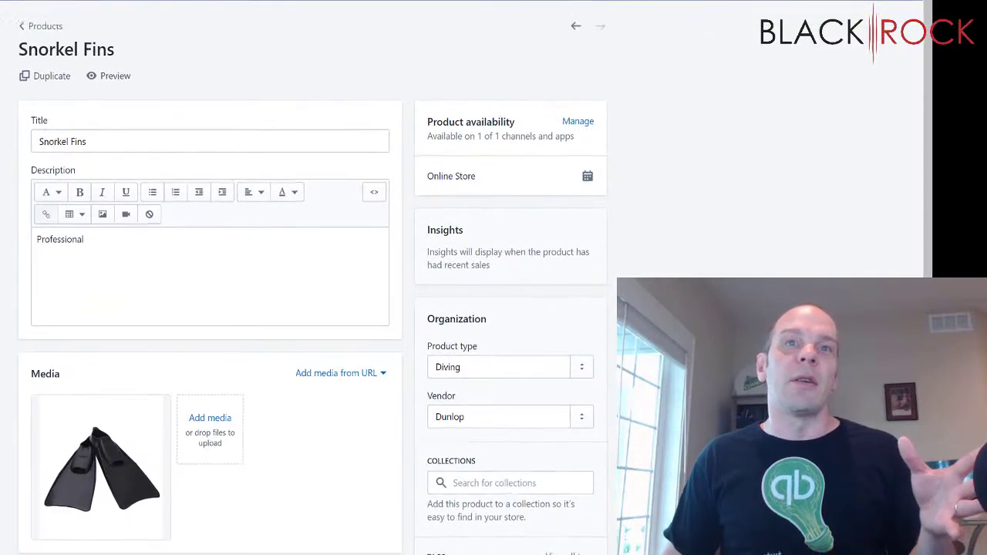
scroll(121, 394, "down", 4)
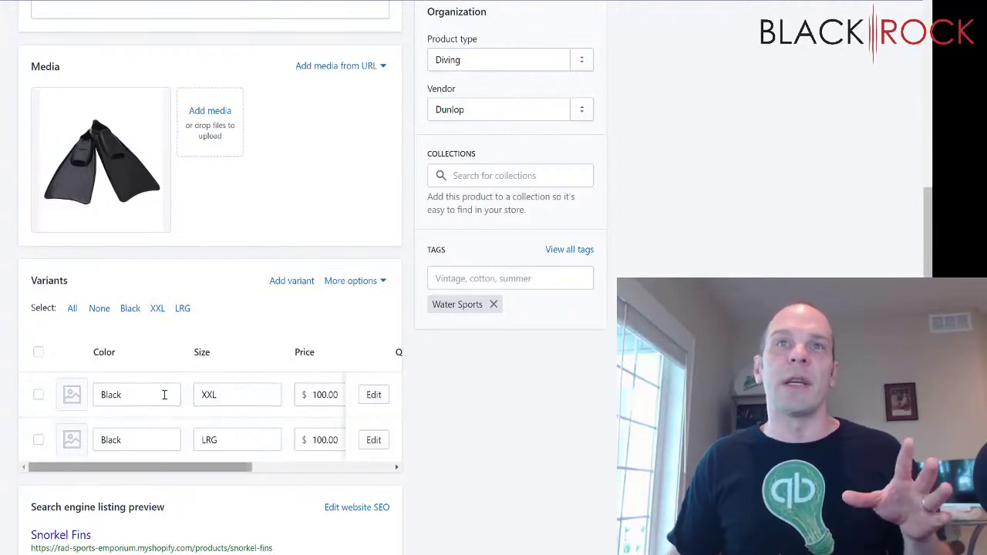
scroll(158, 311, "up", 3)
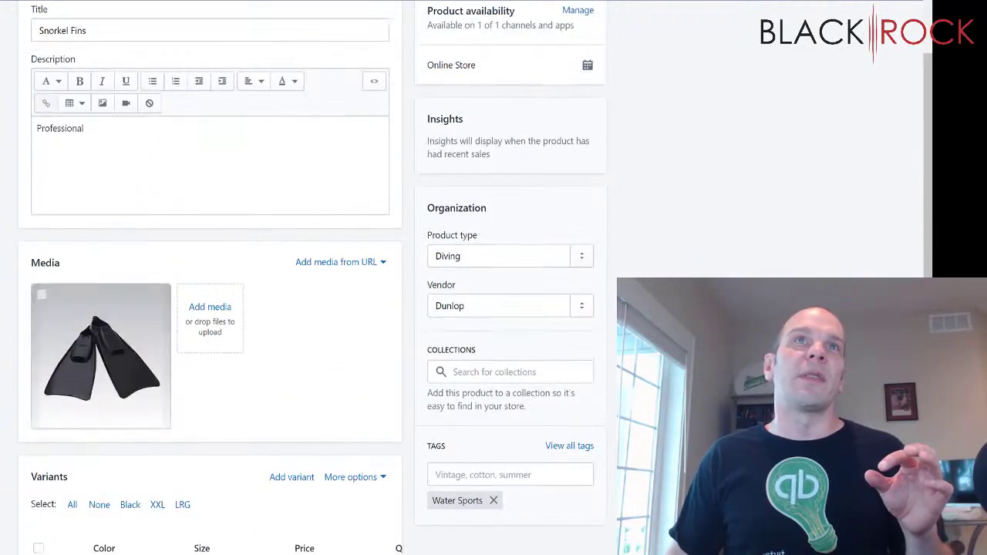
key("super+Down")
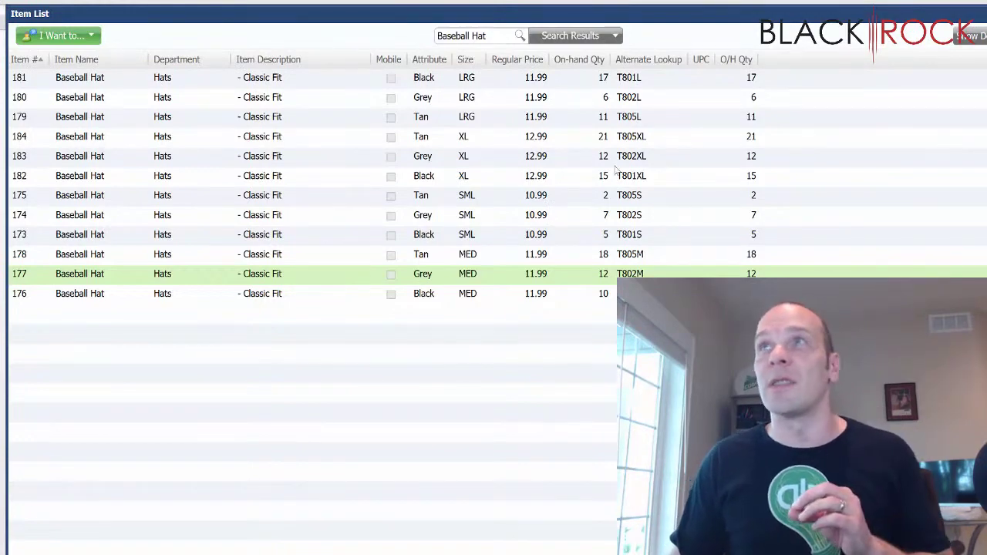
Step: Inspect Baseball Hat item 177's size-by-colour stock grid, widened to show the Black column, then close it
left_click(971, 37)
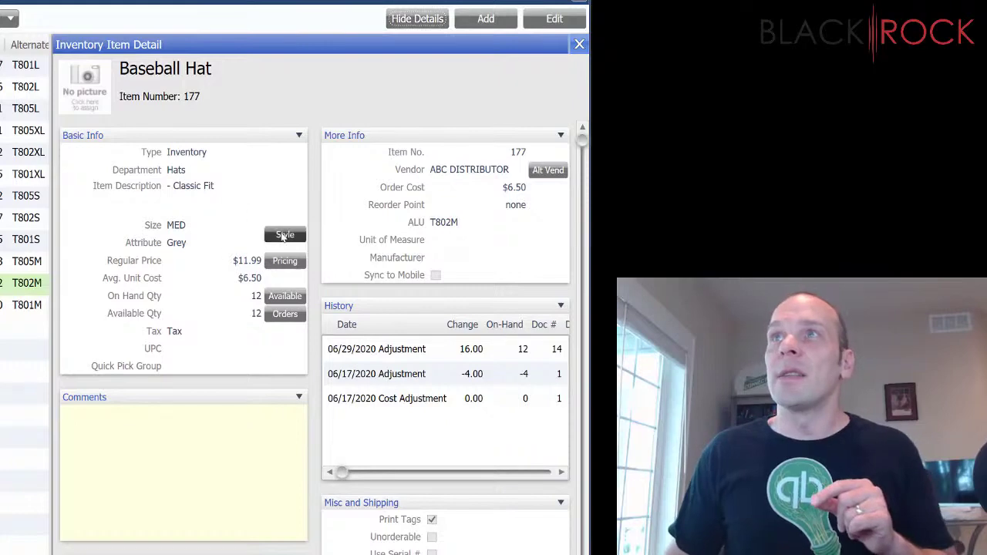
left_click(283, 235)
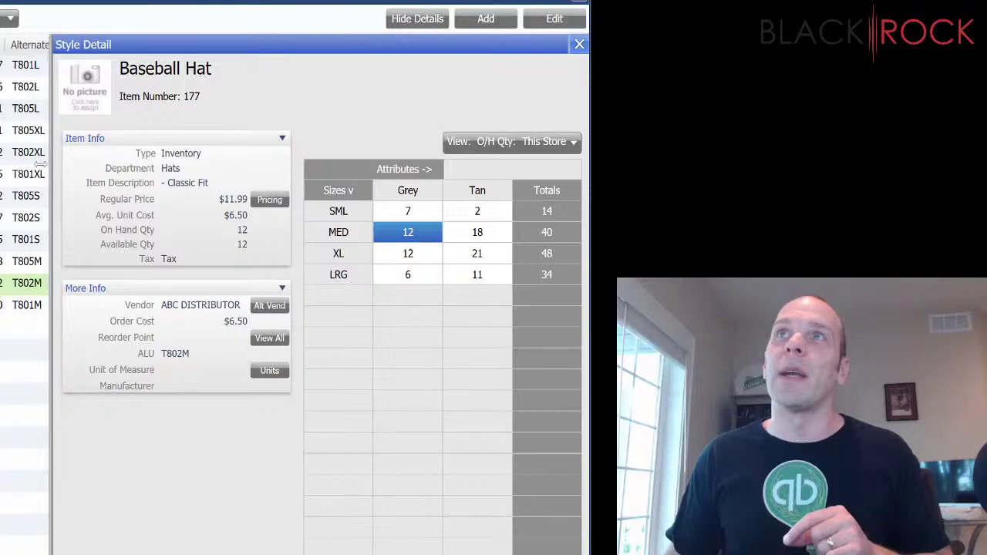
left_click_drag(40, 164, 0, 165)
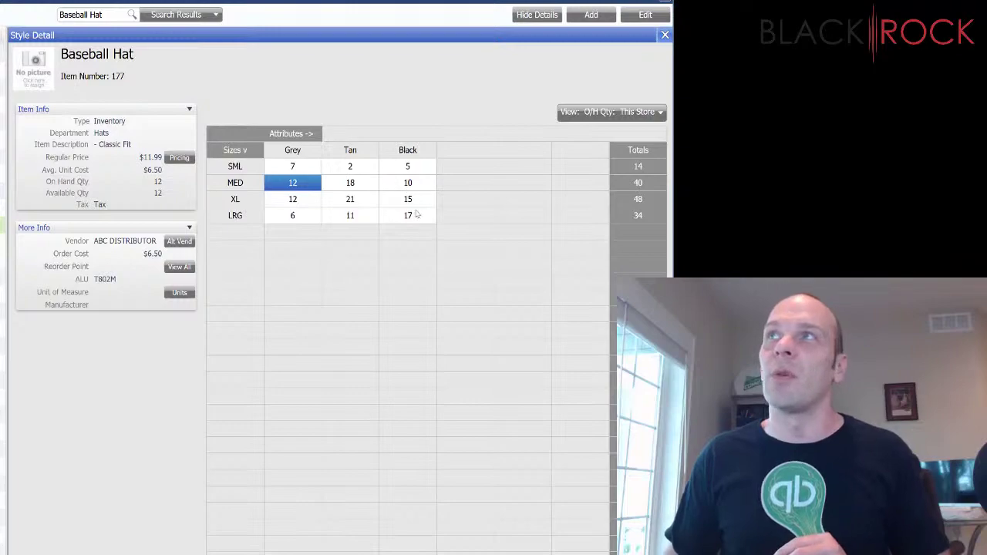
left_click(665, 35)
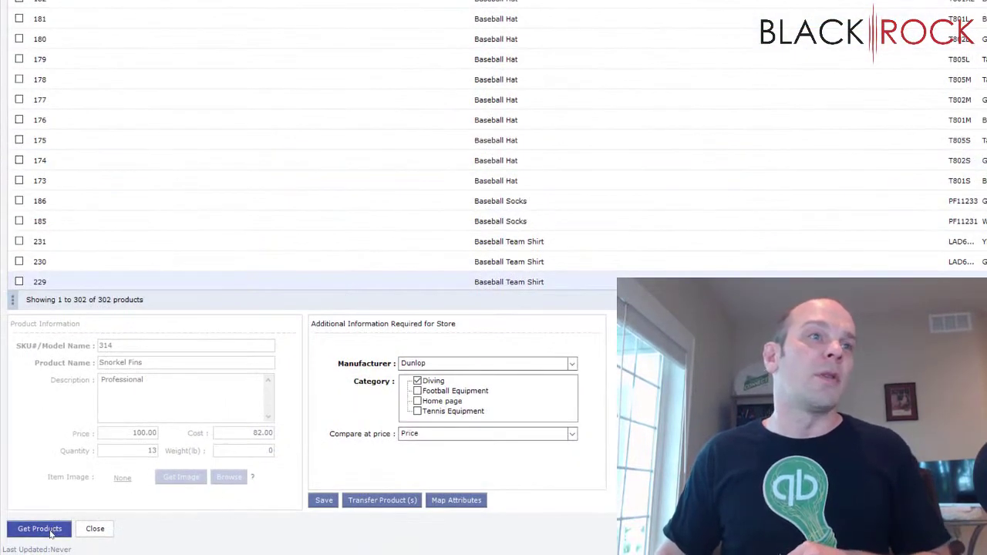
Step: Refresh the products from POS and tick Baseball Hat items 184 through 179
left_click(39, 528)
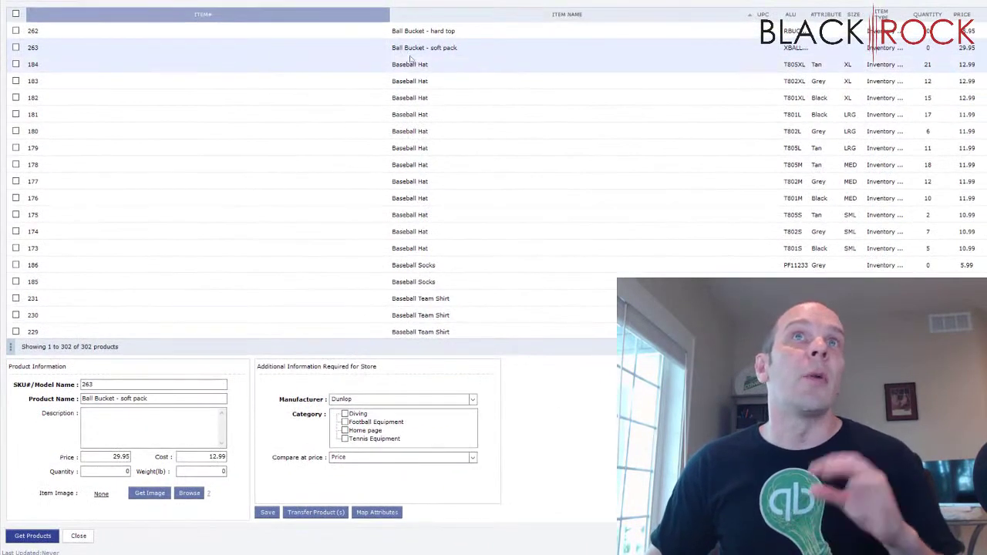
left_click(16, 63)
left_click(15, 81)
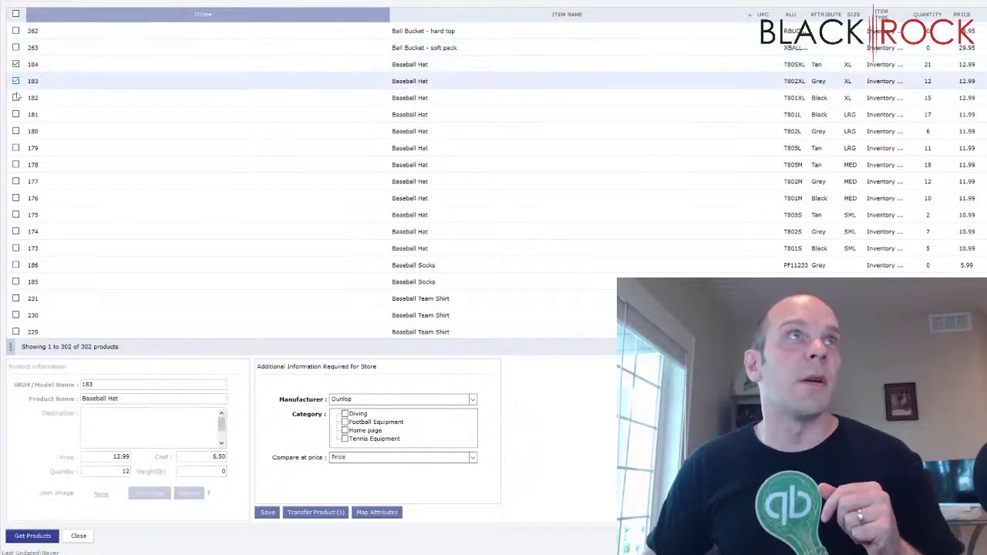
left_click(15, 98)
left_click(16, 115)
left_click(16, 131)
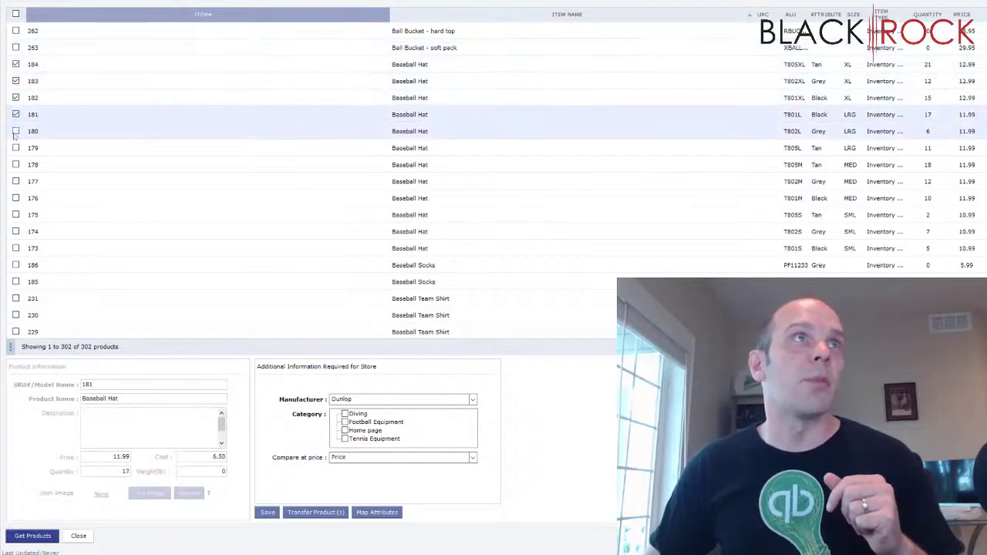
left_click(16, 147)
Step: Tick the remaining Baseball Hat items 178 through 173 for transfer
left_click(15, 170)
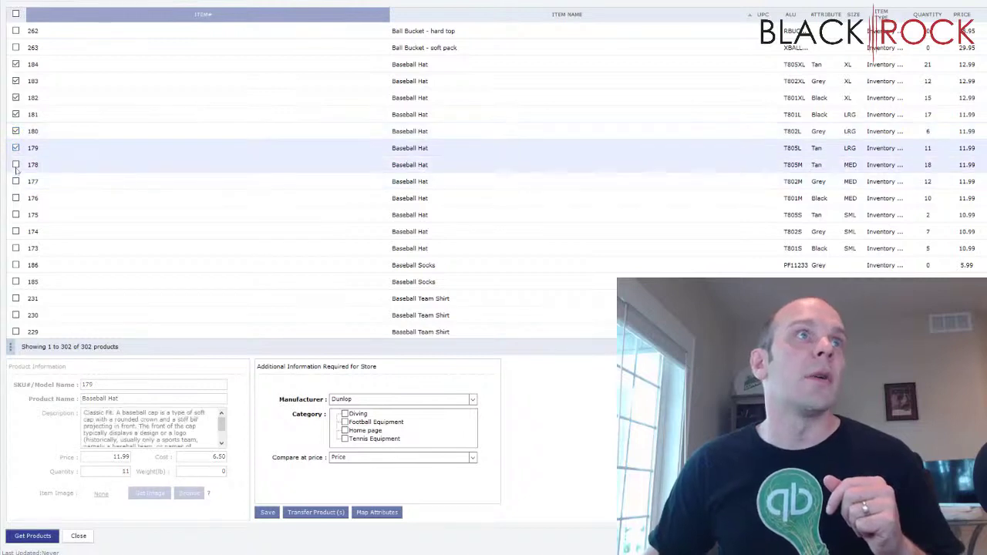
left_click(16, 181)
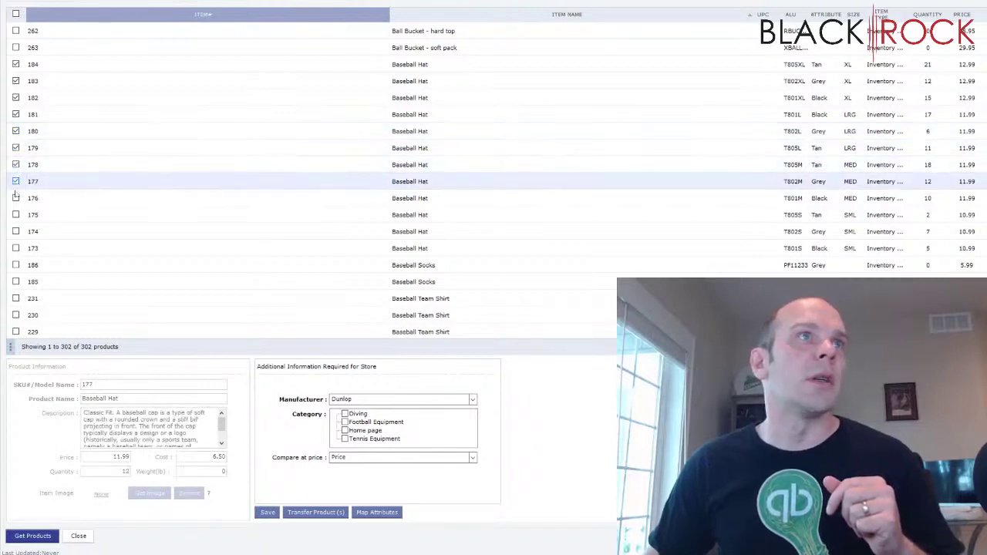
left_click(15, 199)
left_click(16, 215)
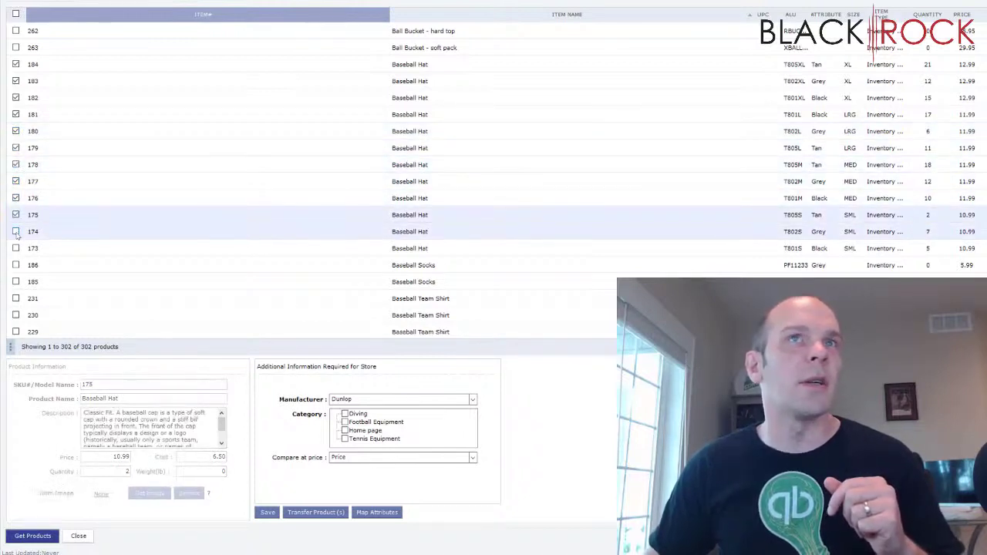
left_click(16, 232)
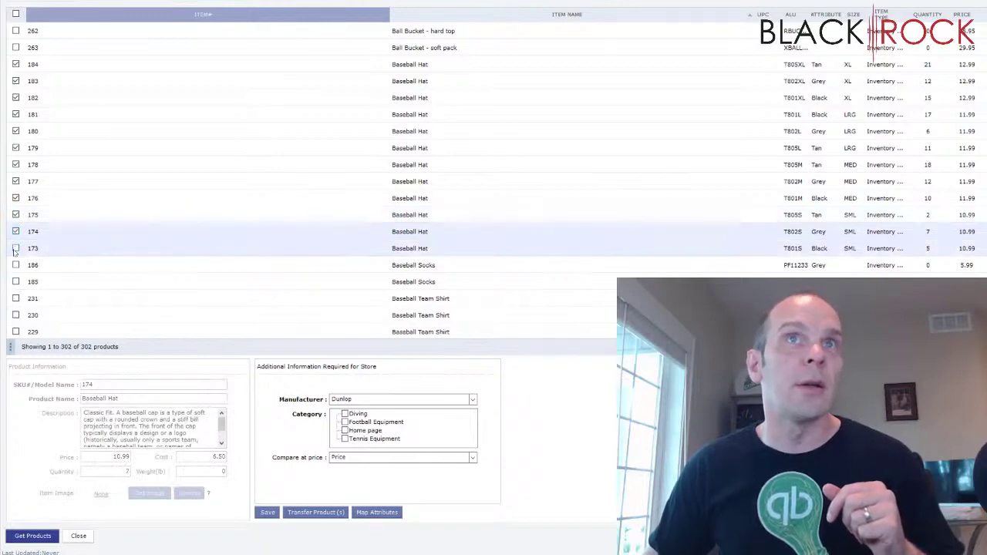
left_click(16, 249)
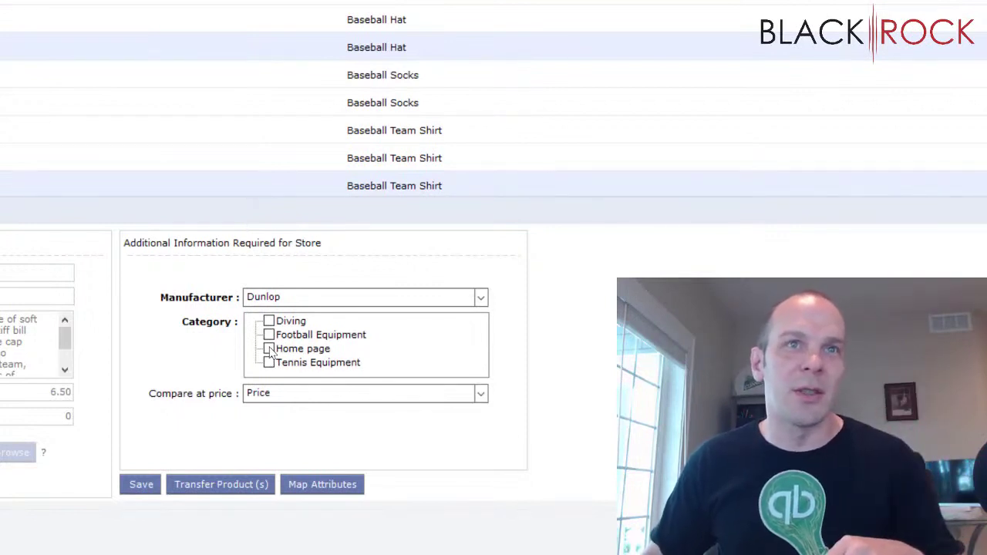
Step: Assign the ticked hats to the Home page category with Dunlop as manufacturer
left_click(269, 349)
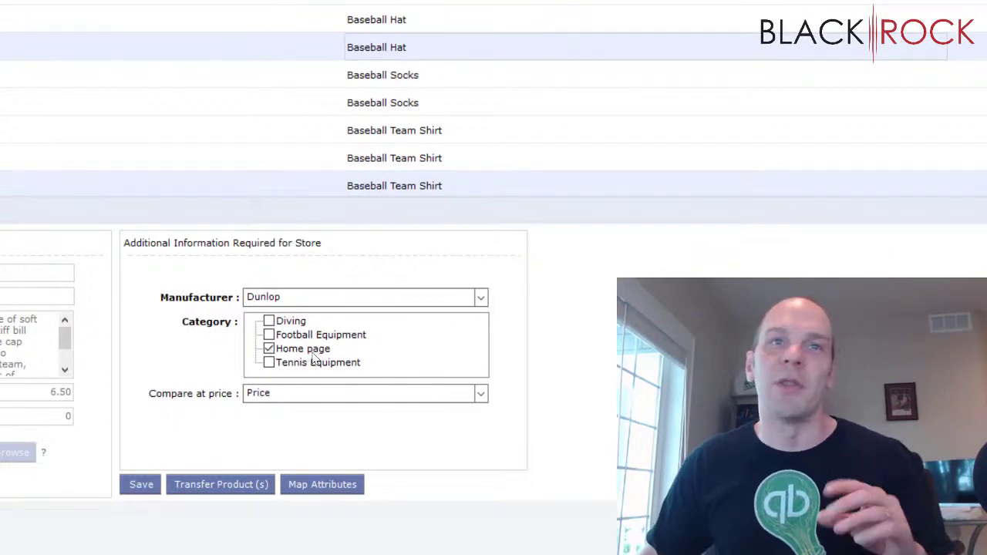
left_click(480, 298)
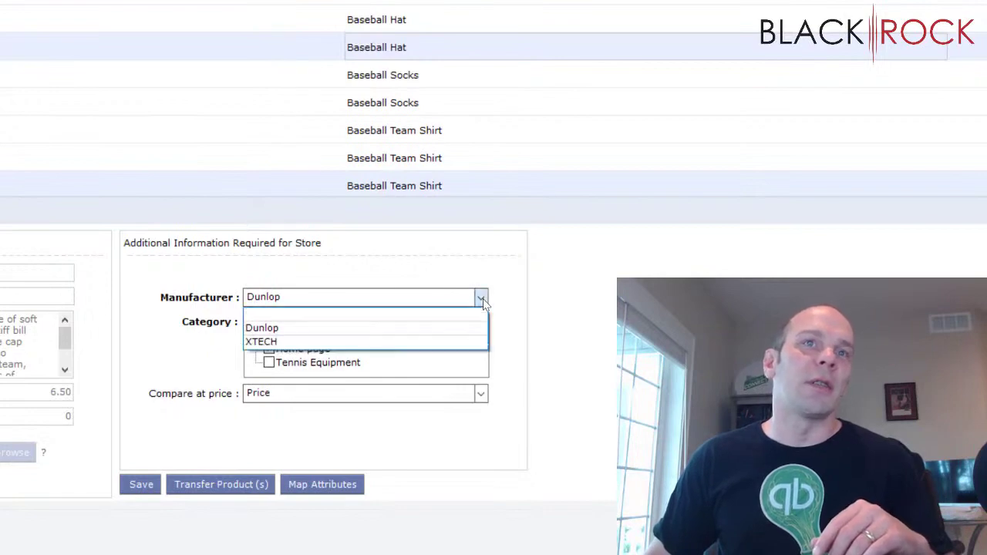
left_click(316, 328)
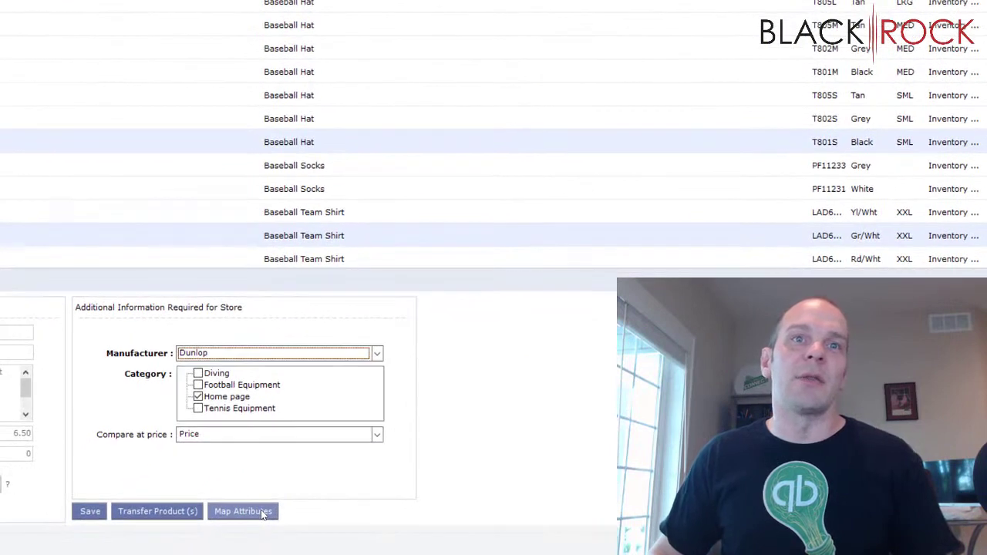
Step: Map Attribute to Color and Size to Size, then save the Baseball Hat product details
left_click(202, 550)
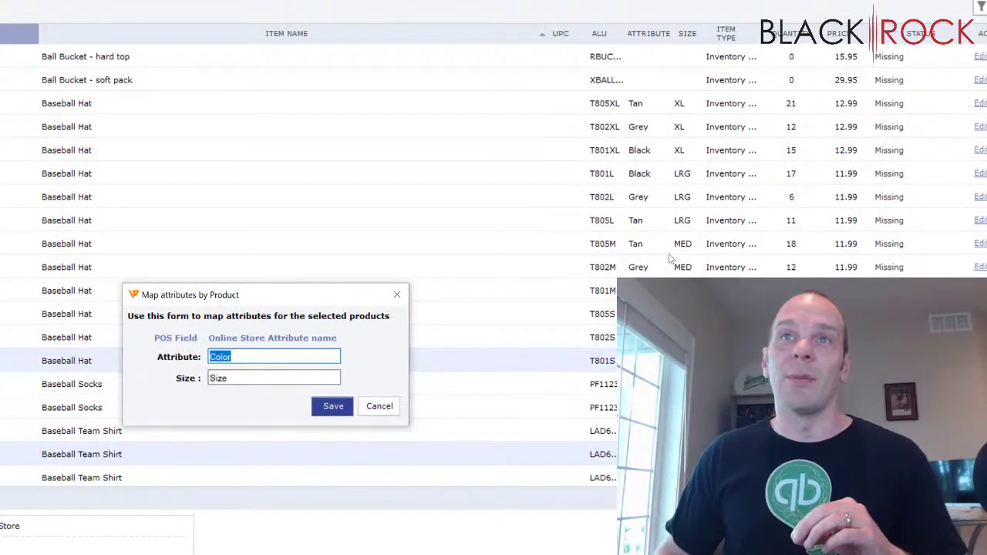
left_click(335, 407)
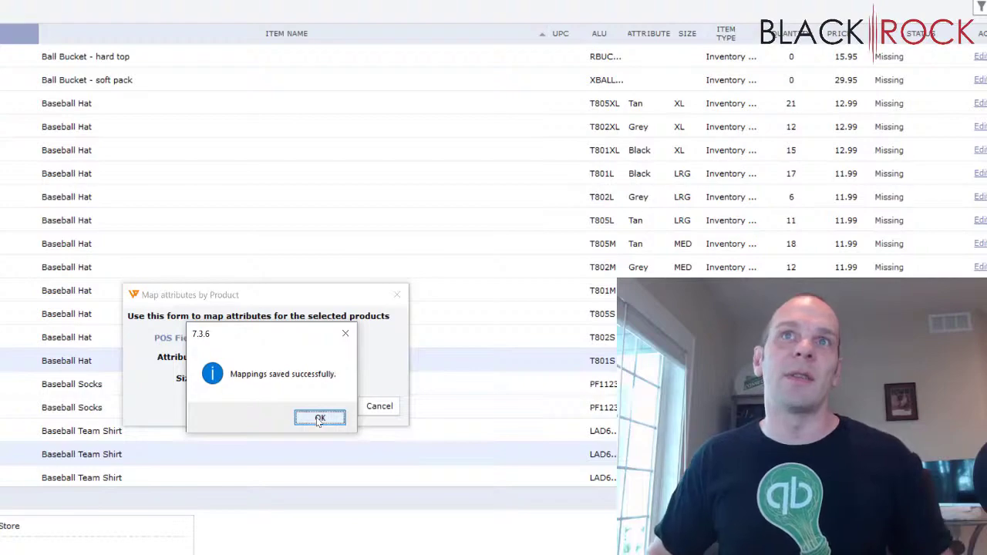
left_click(319, 419)
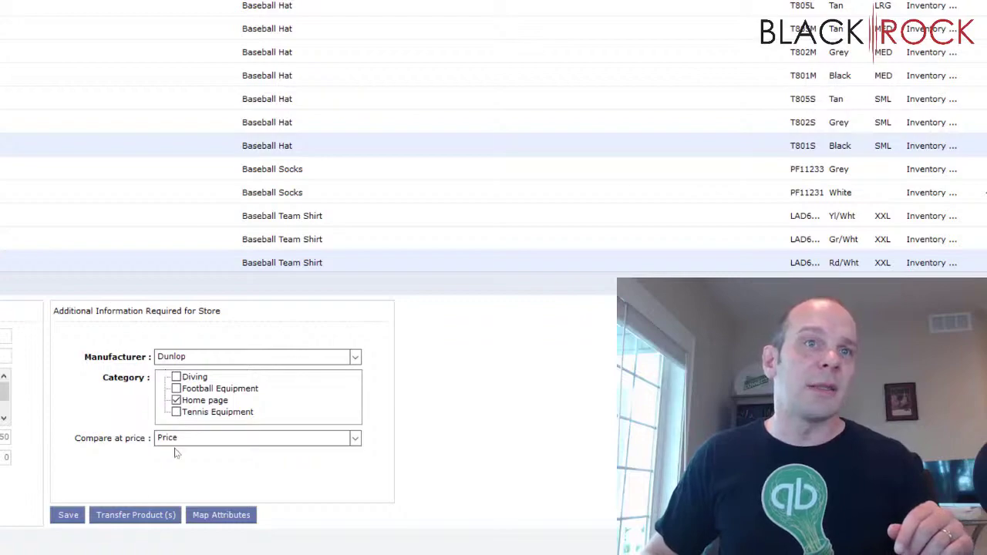
left_click(74, 521)
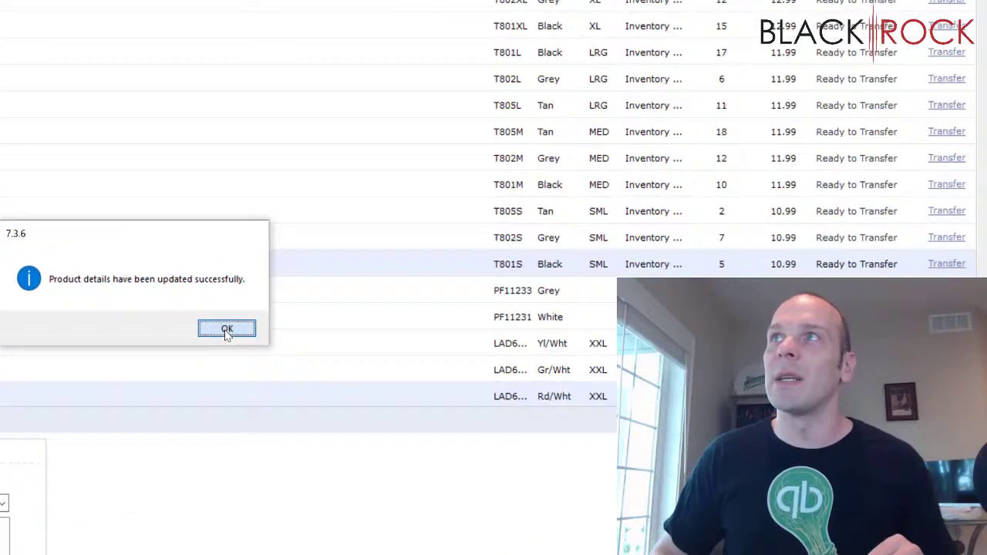
left_click(553, 202)
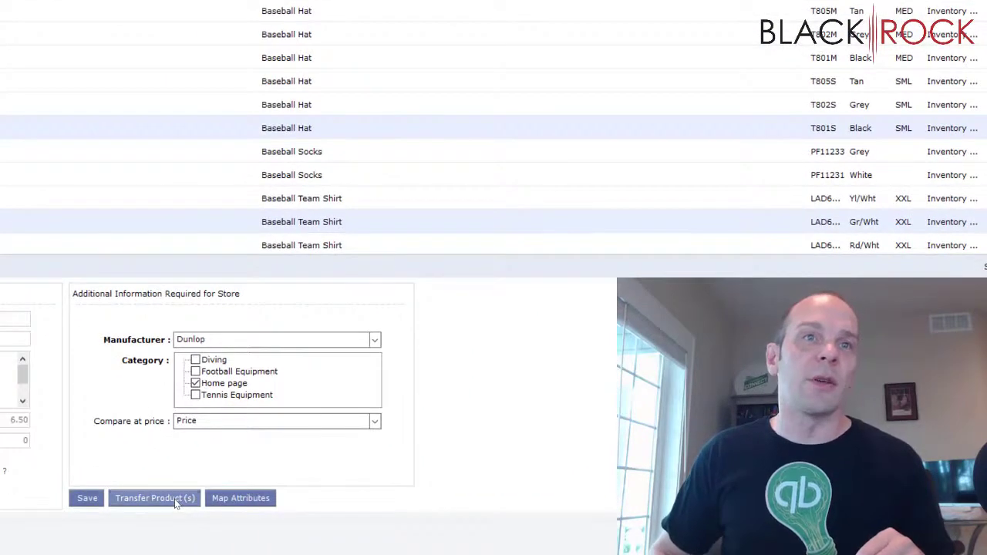
Step: Transfer the twelve Baseball Hat items to the store and review the Success results
left_click(175, 502)
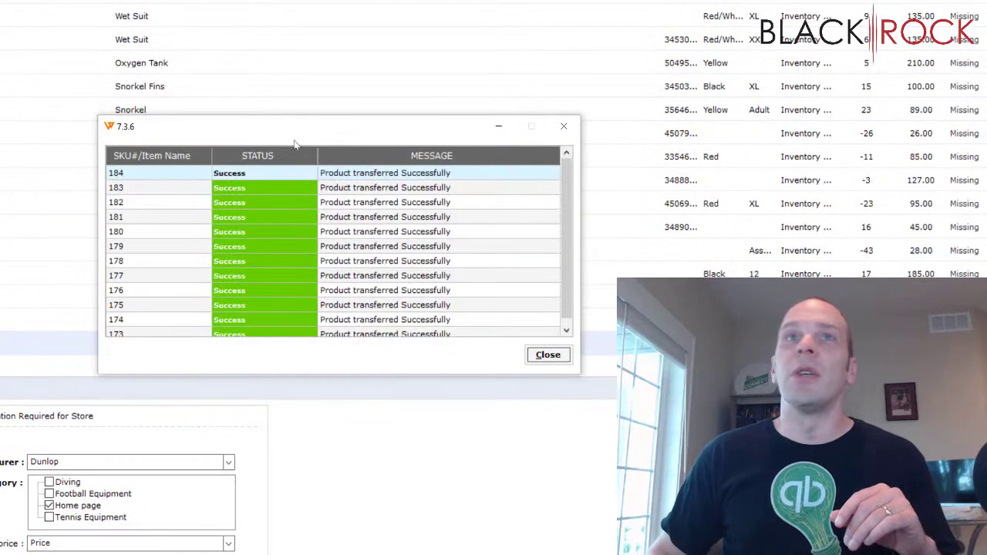
scroll(491, 215, "down", 1)
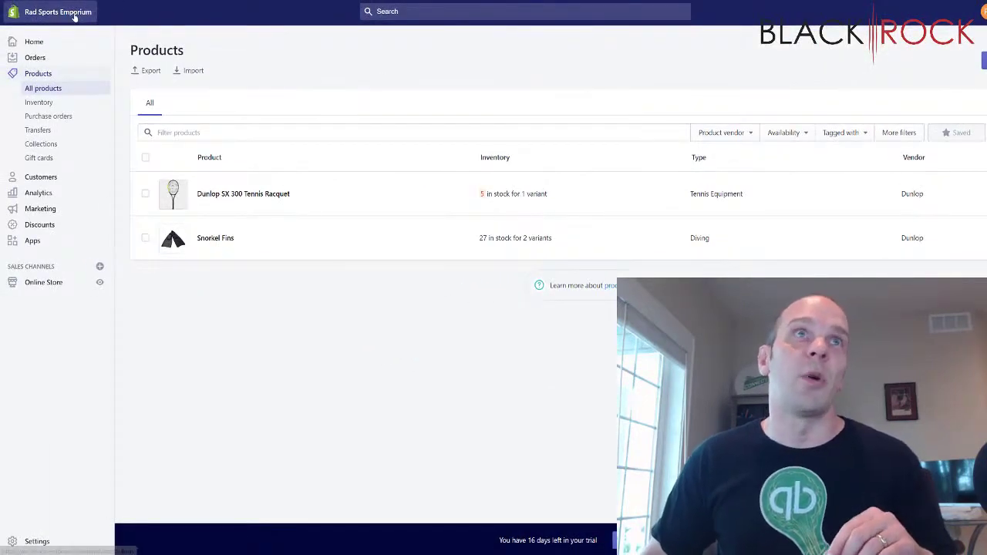
Step: Reload Shopify's product list, open Baseball Hat, and scroll down to its variants
right_click(349, 305)
left_click(374, 335)
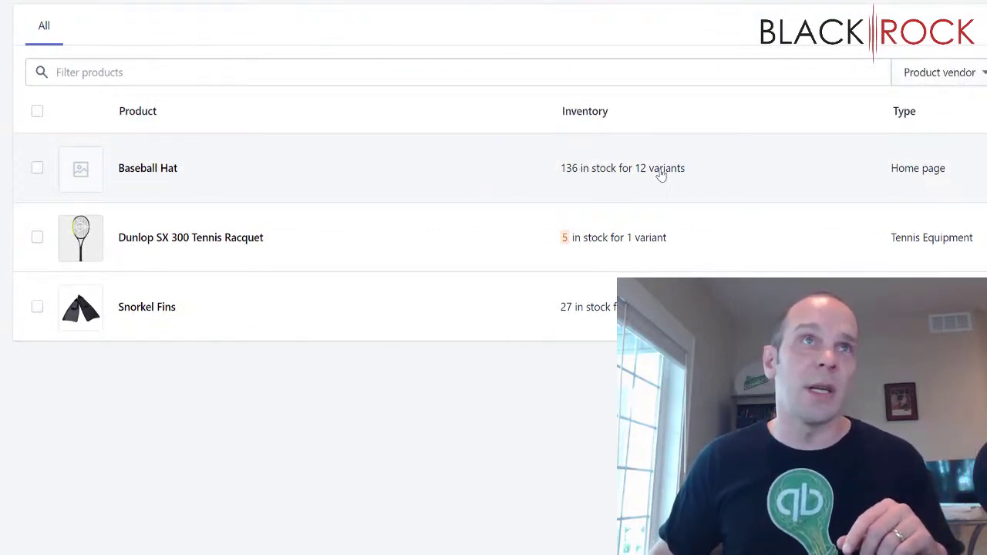
left_click(91, 177)
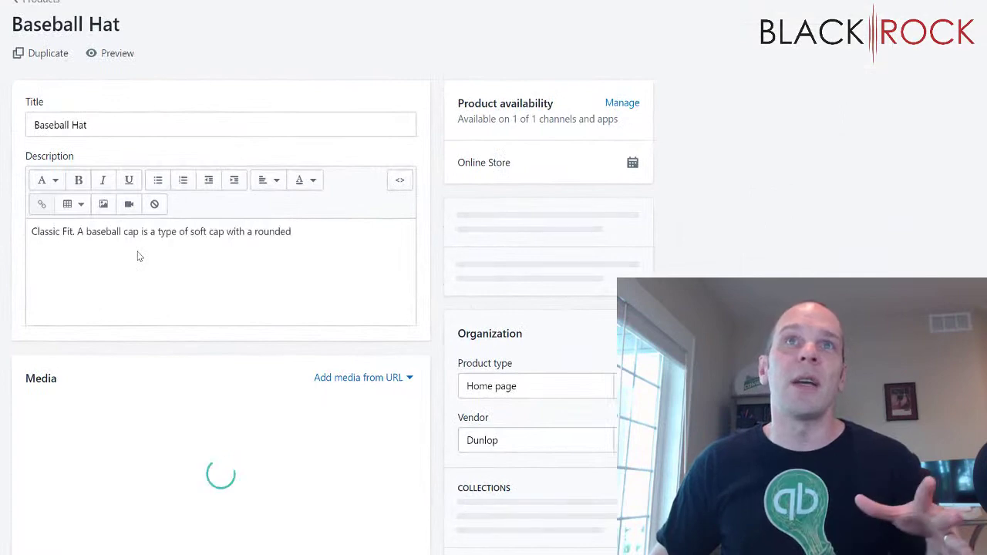
scroll(332, 278, "down", 6)
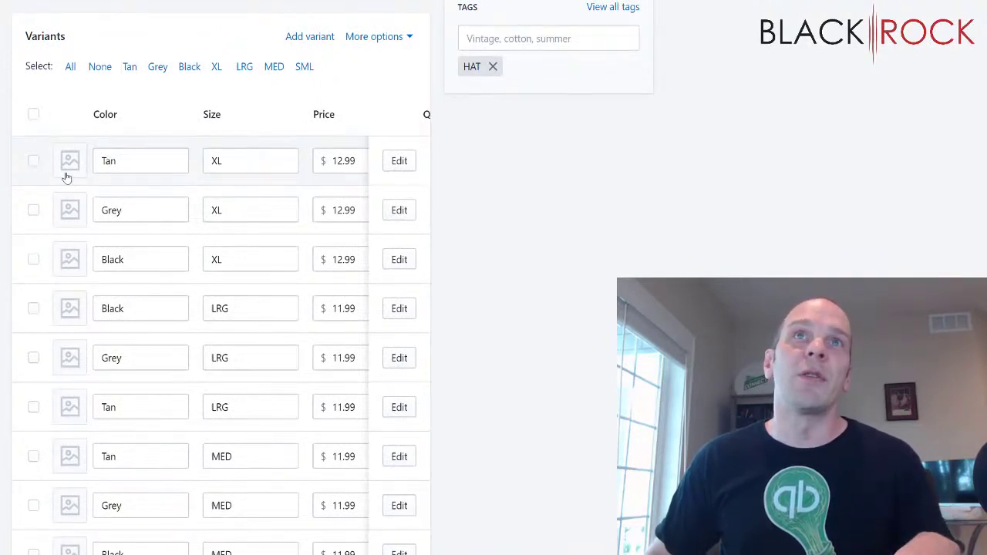
Step: Select the Tan XL, LRG, MED and SML variants
left_click(36, 170)
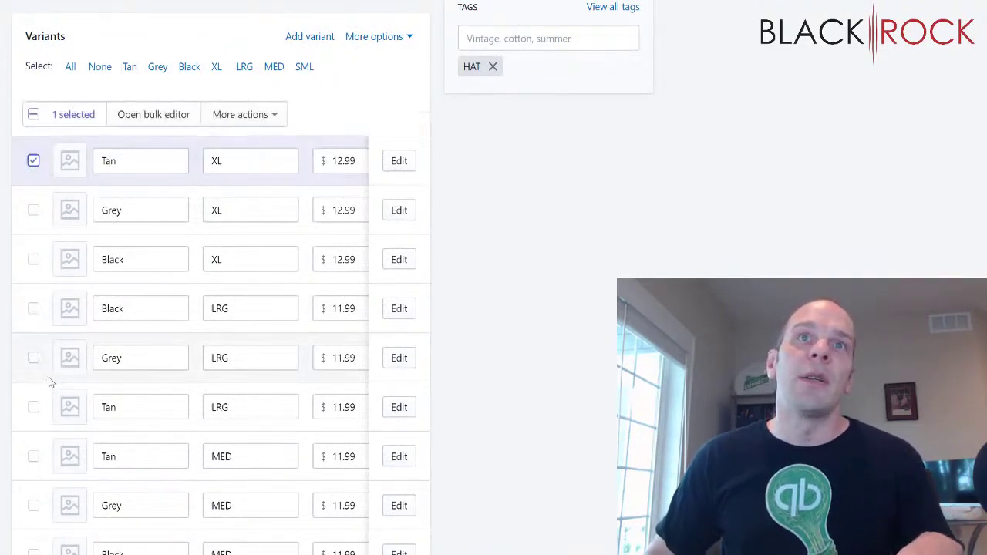
left_click(35, 408)
scroll(37, 410, "down", 2)
left_click(35, 316)
scroll(44, 359, "down", 1)
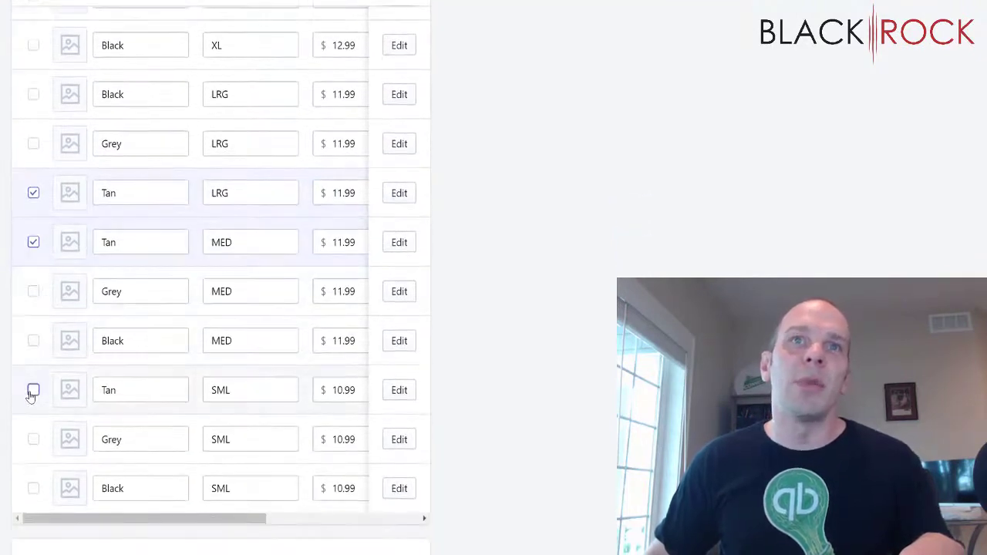
left_click(32, 391)
scroll(35, 397, "down", 1)
scroll(165, 344, "up", 5)
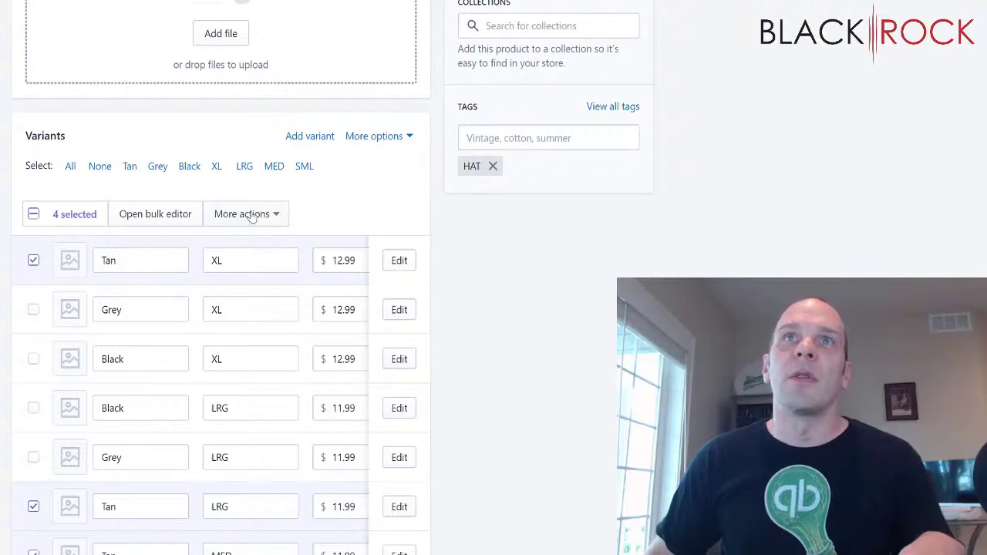
Step: Upload the tan corded cap photo and apply it to the selected Tan variants
left_click(249, 215)
scroll(249, 275, "up", 1)
left_click(239, 307)
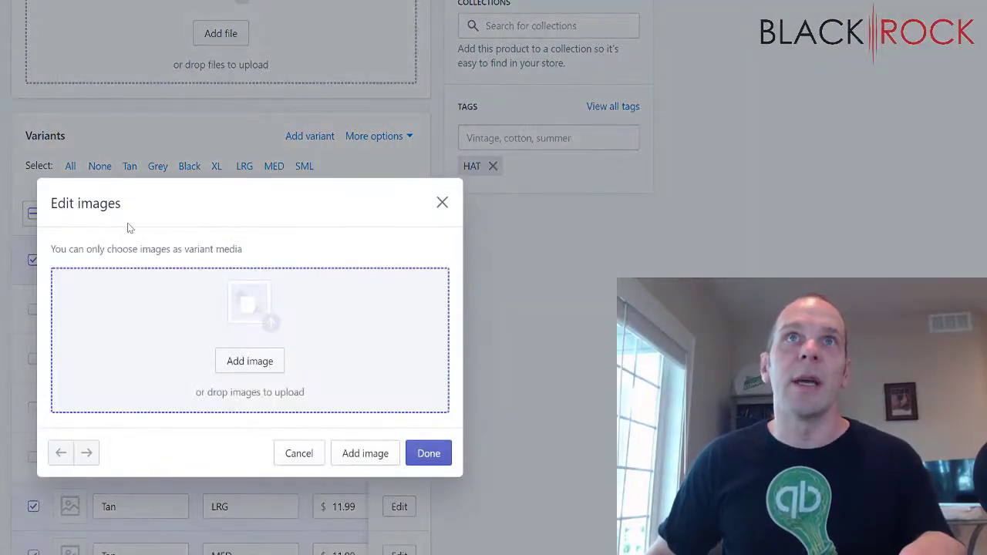
left_click(249, 361)
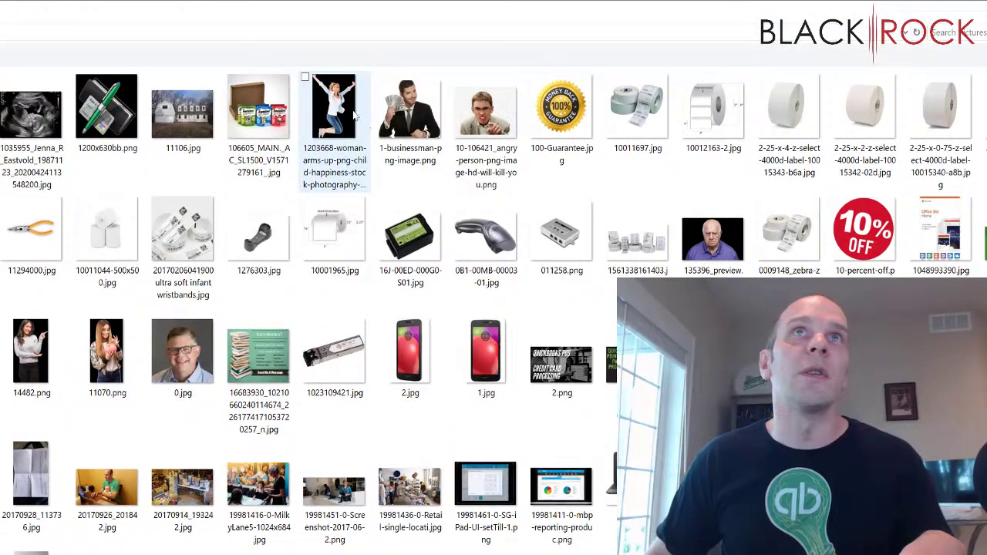
left_click(851, 103)
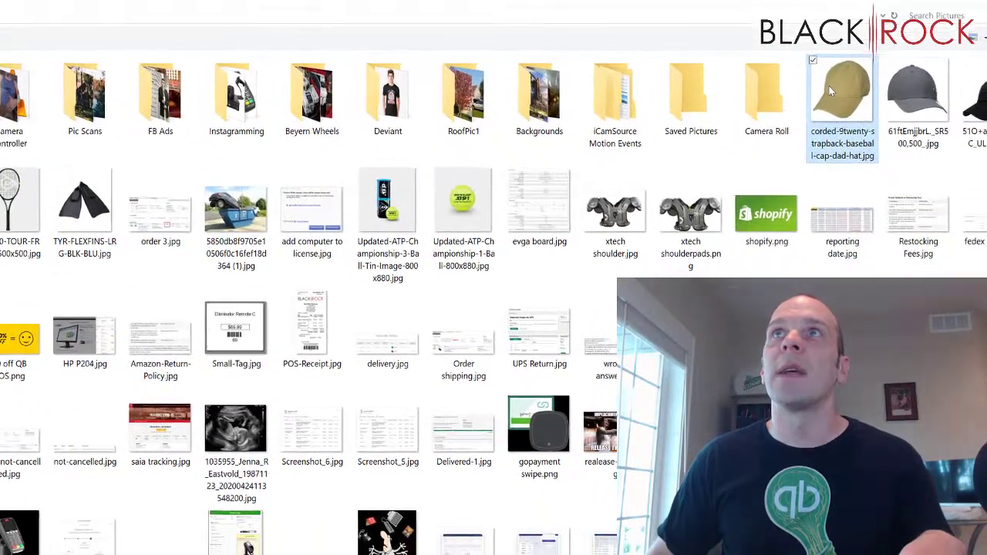
double_click(830, 91)
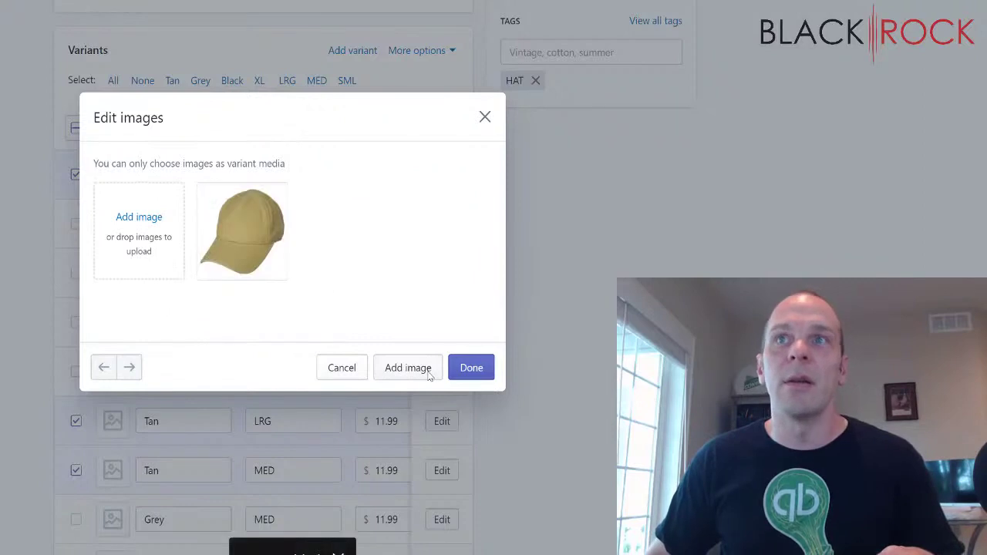
left_click(228, 229)
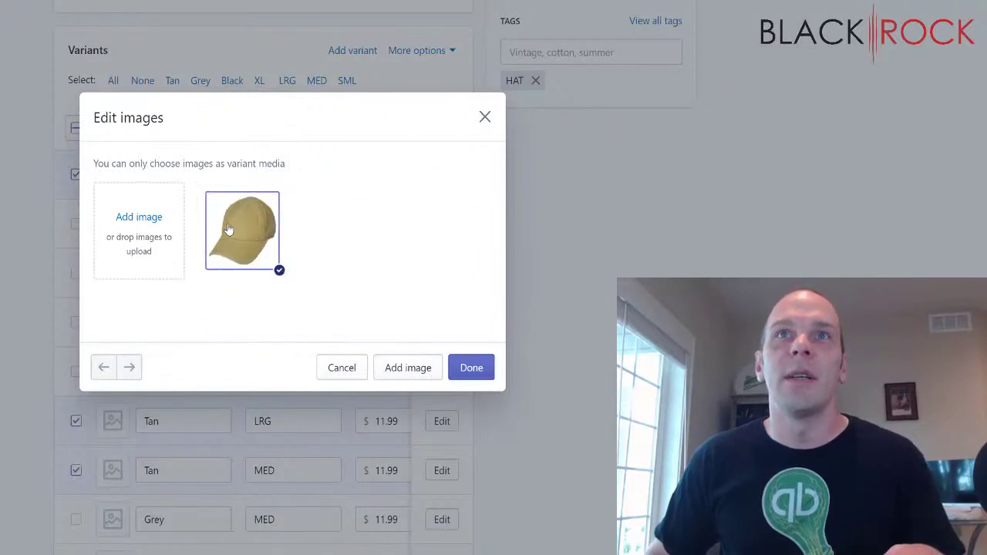
left_click(475, 367)
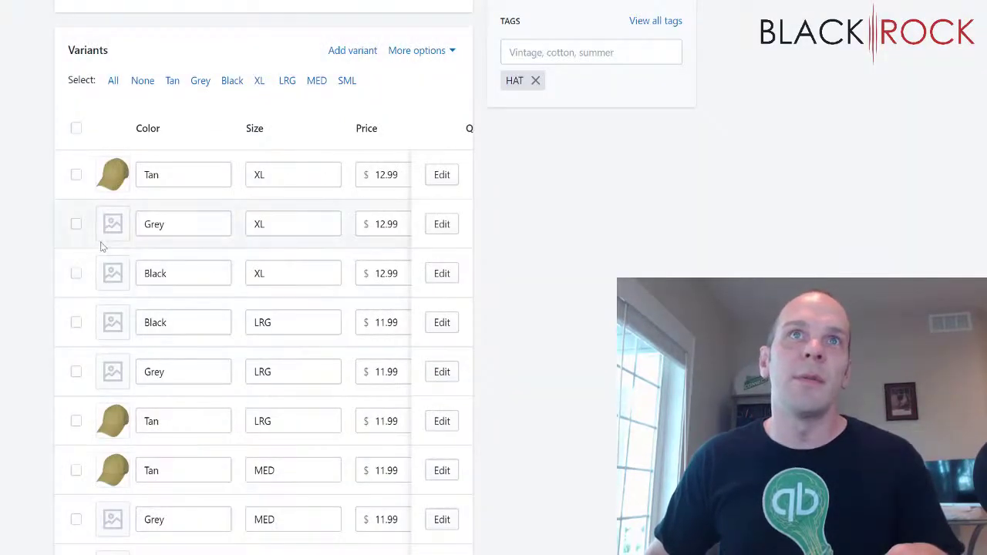
Step: Select the Grey XL and LRG variants, save the product, and open its storefront preview
left_click(76, 224)
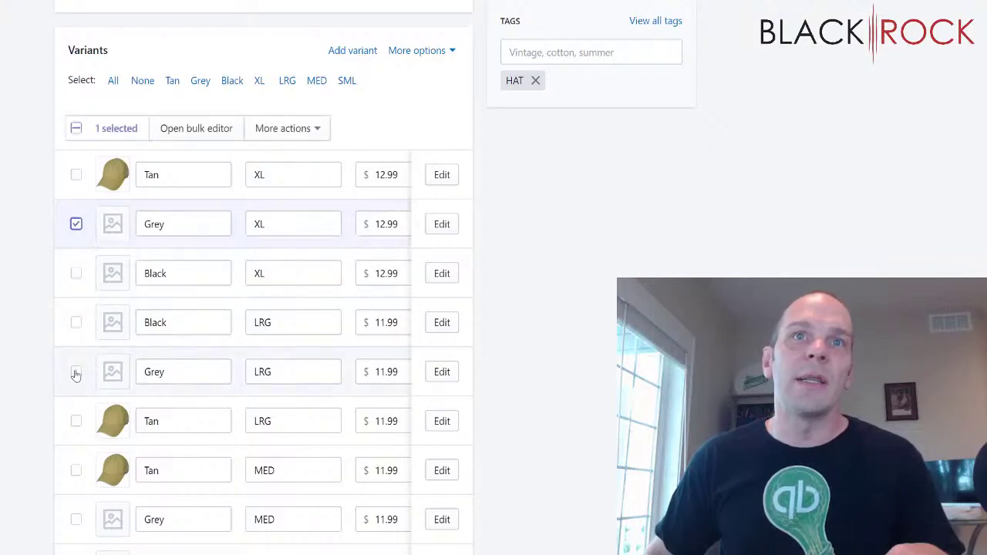
left_click(76, 372)
scroll(75, 385, "down", 1)
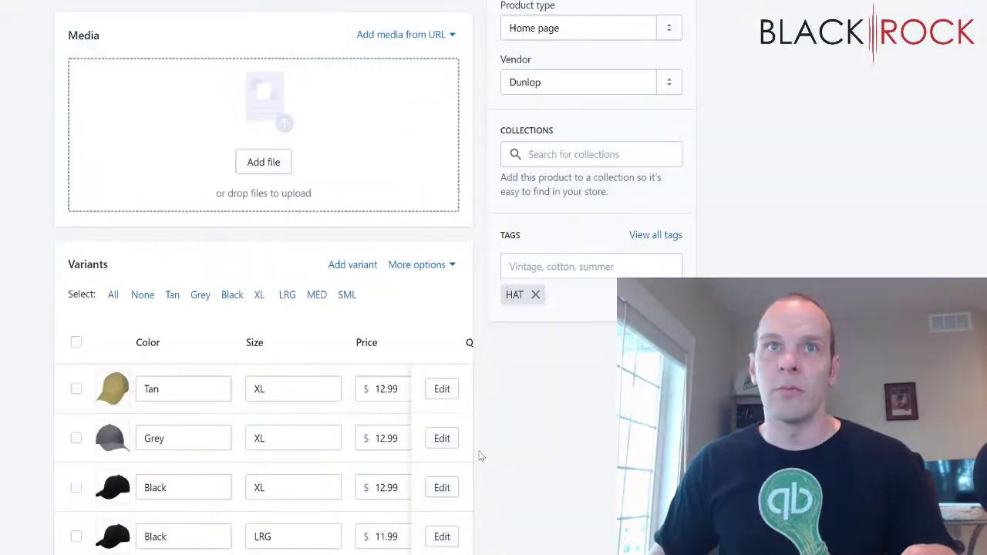
scroll(269, 416, "down", 6)
scroll(270, 417, "up", 8)
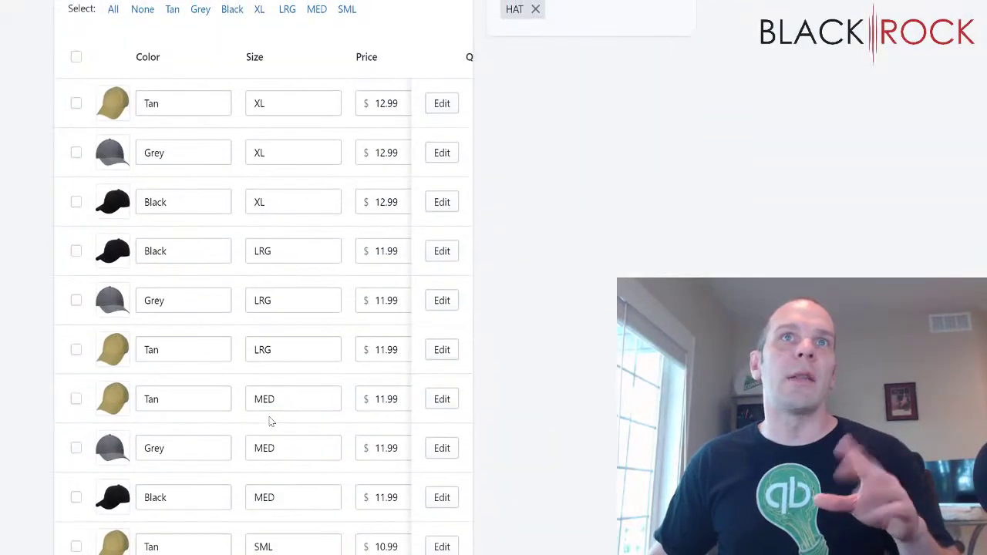
scroll(269, 420, "up", 3)
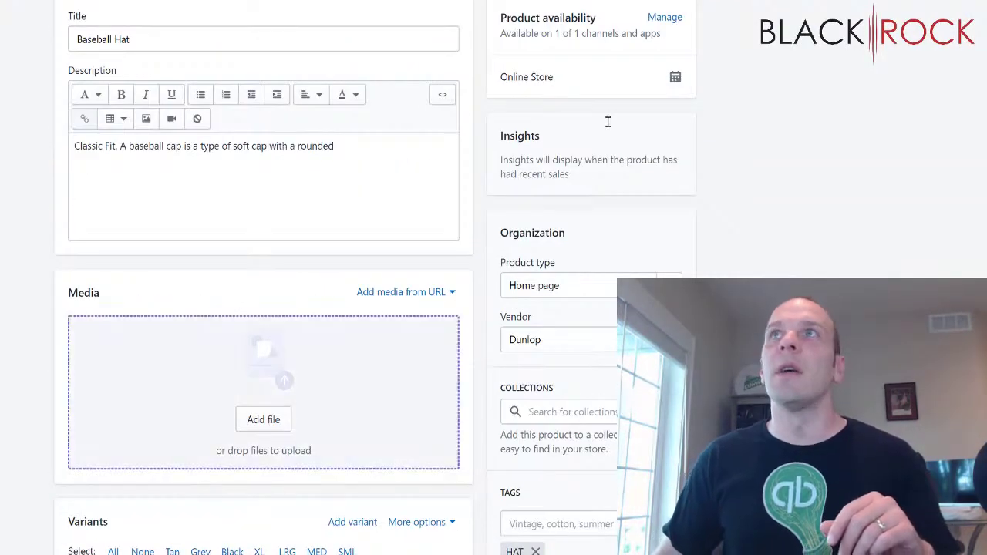
left_click(594, 21)
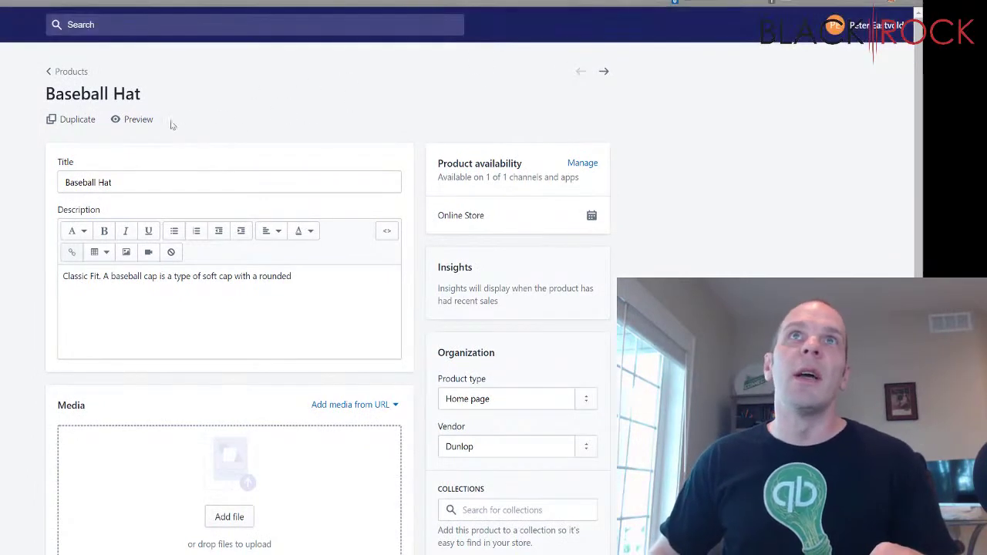
left_click(138, 120)
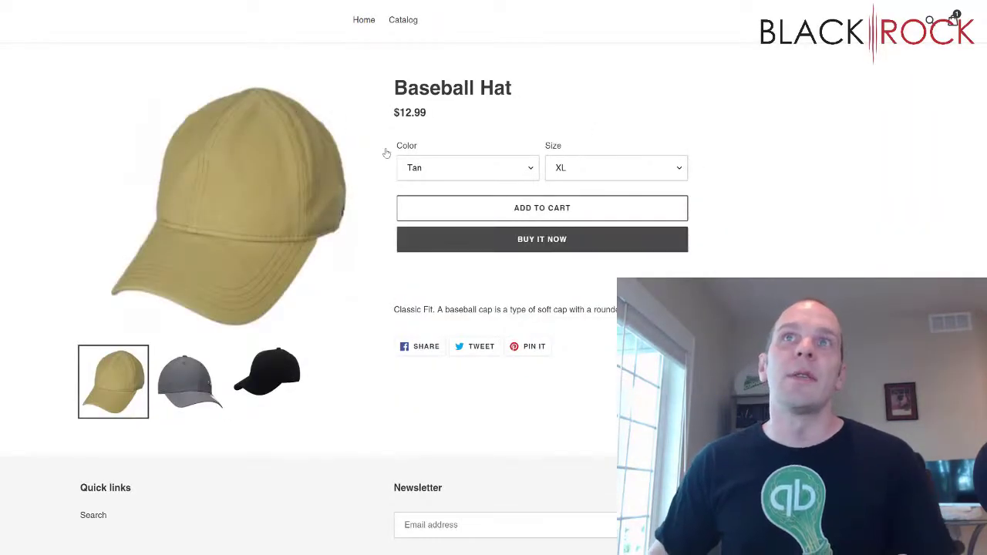
Step: Switch the storefront colour to Grey to check the grey cap photo appears
left_click_drag(412, 308, 585, 298)
left_click(581, 304)
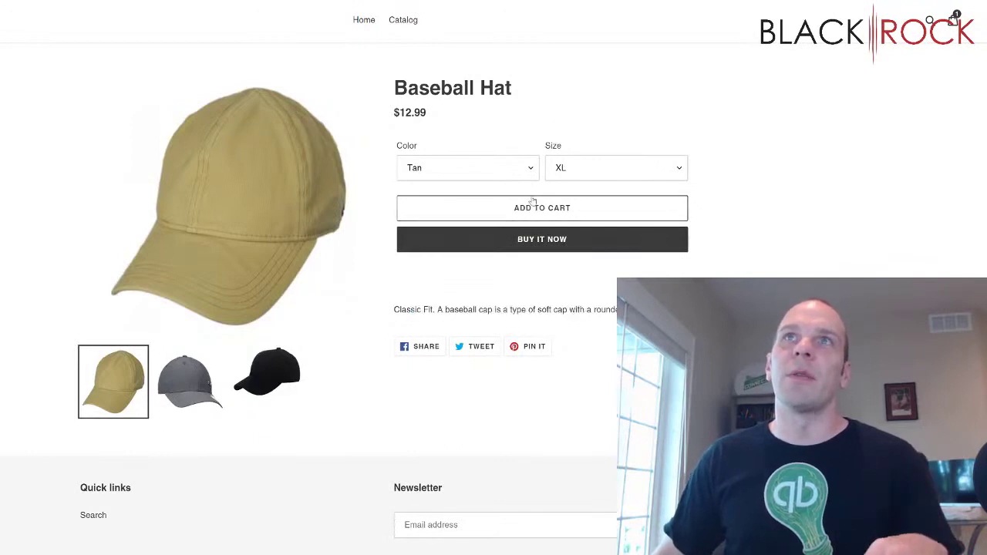
left_click(565, 170)
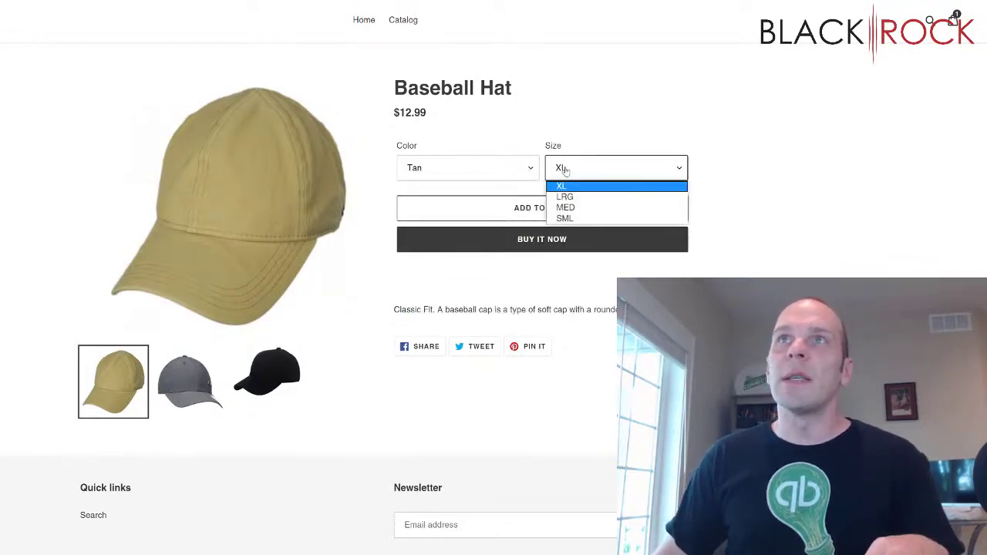
left_click(531, 169)
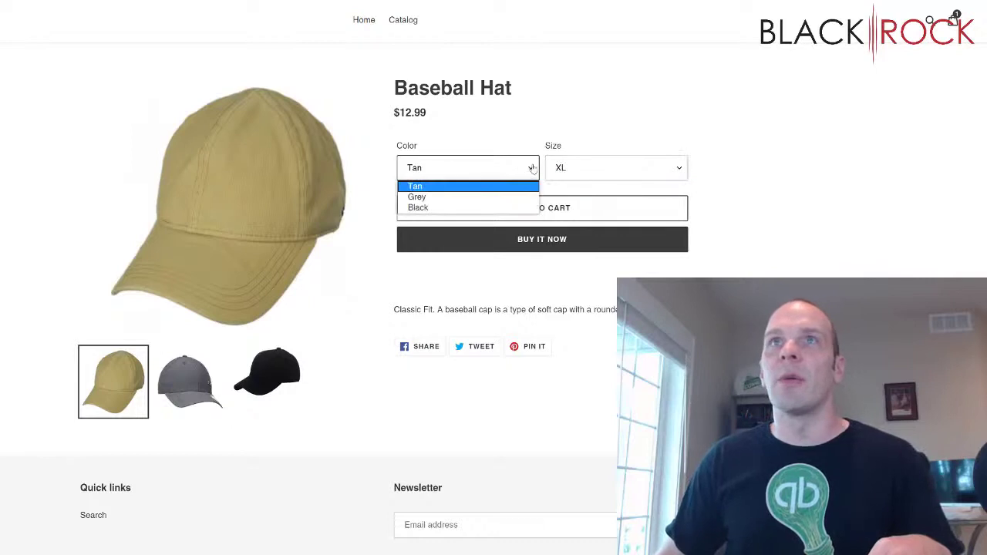
left_click(470, 198)
Step: Change the size to MED ($11.99) then SML ($10.99) to verify the price updates
left_click(570, 177)
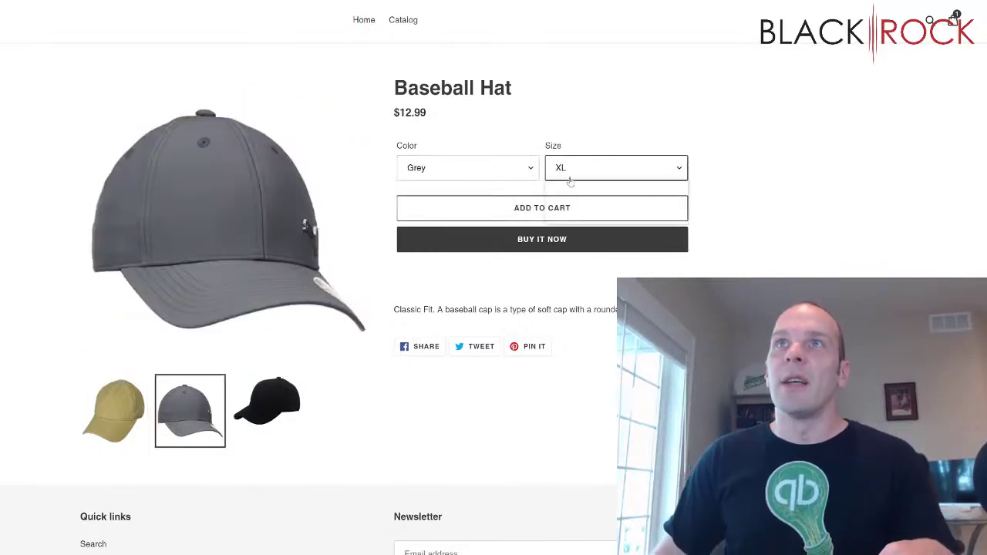
left_click(571, 203)
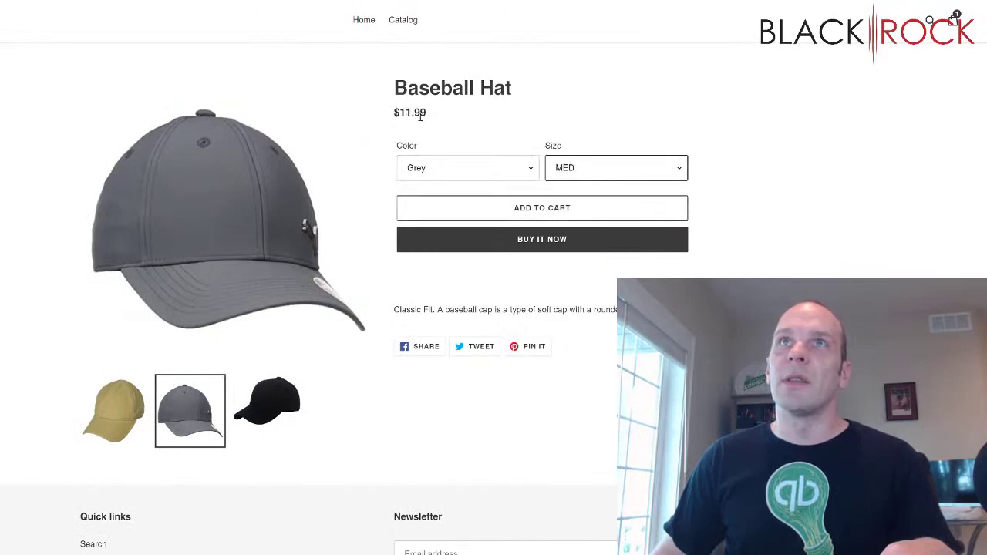
left_click(560, 171)
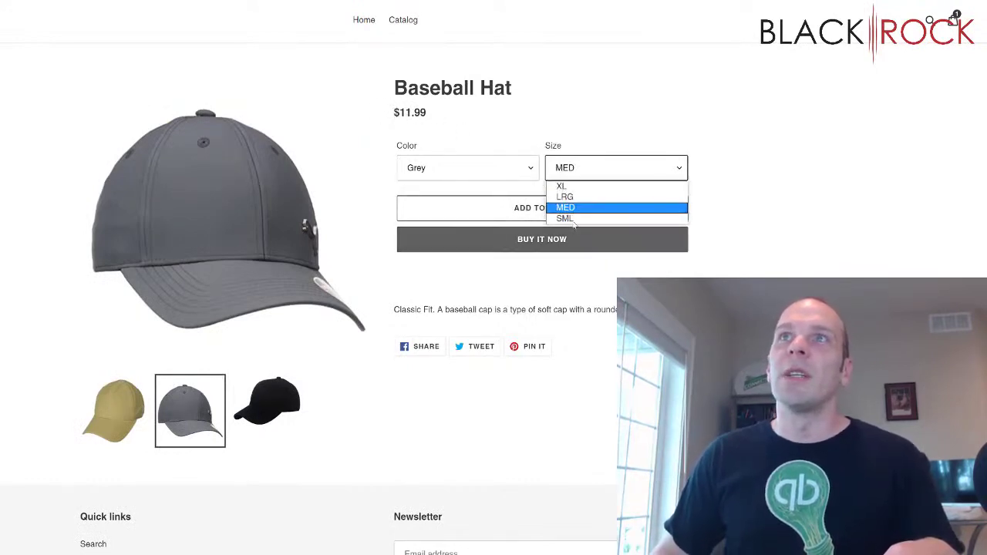
left_click(573, 219)
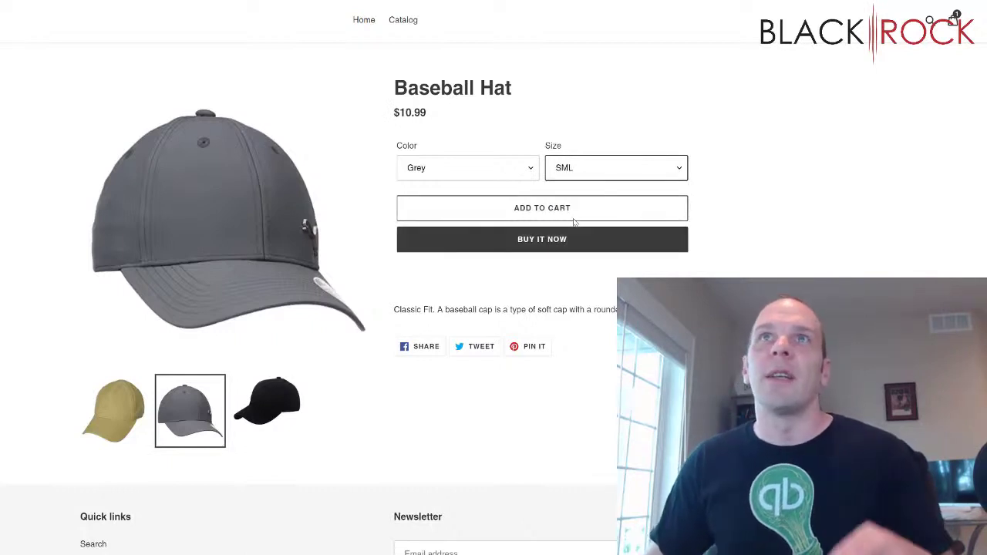
left_click(499, 176)
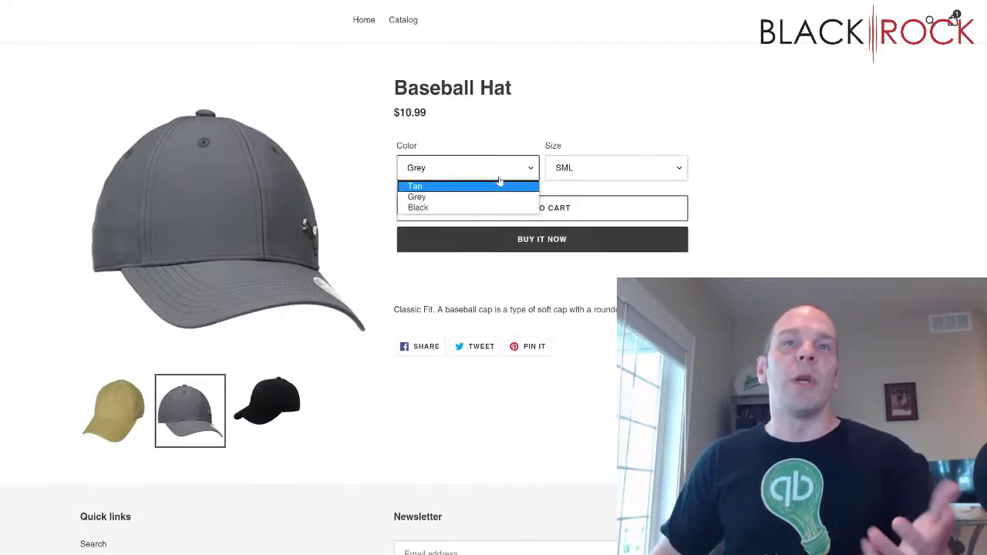